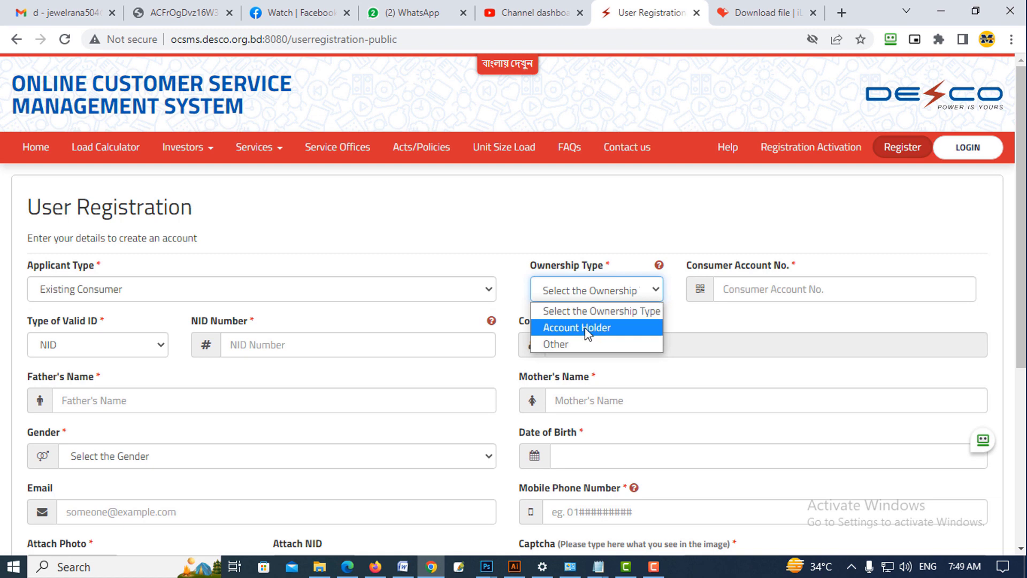
Select Account Holder ownership, enter the consumer account number, and begin typing the NID number.
{"action": "left_click", "coordinate": [595, 327]}
{"action": "left_click", "coordinate": [750, 285]}
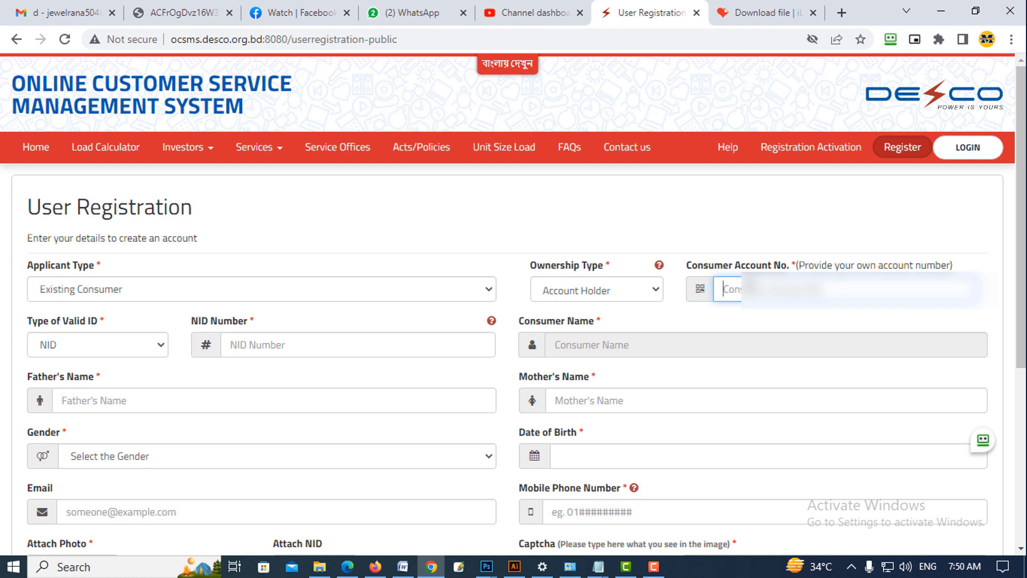
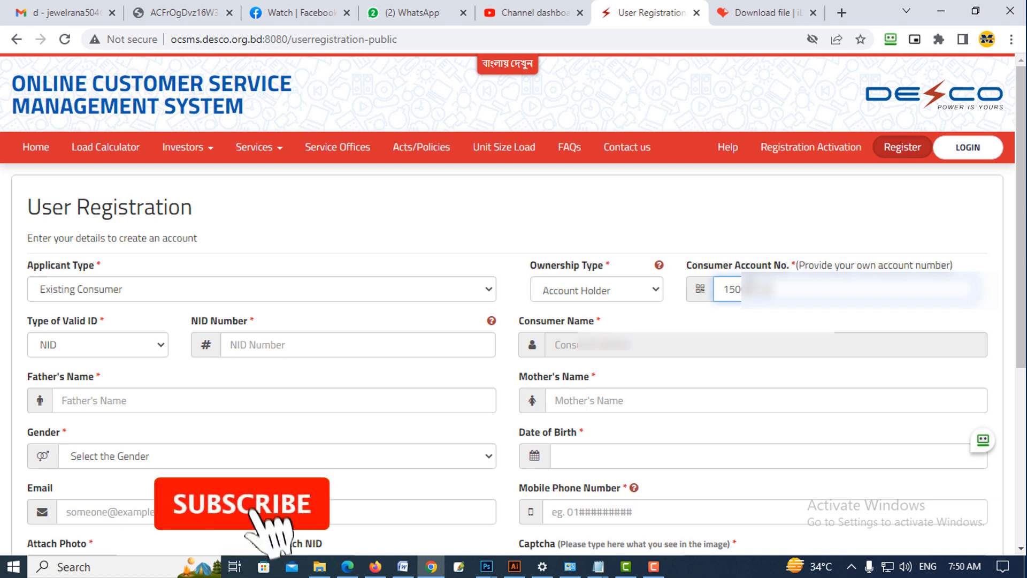
{"action": "left_click", "coordinate": [433, 238]}
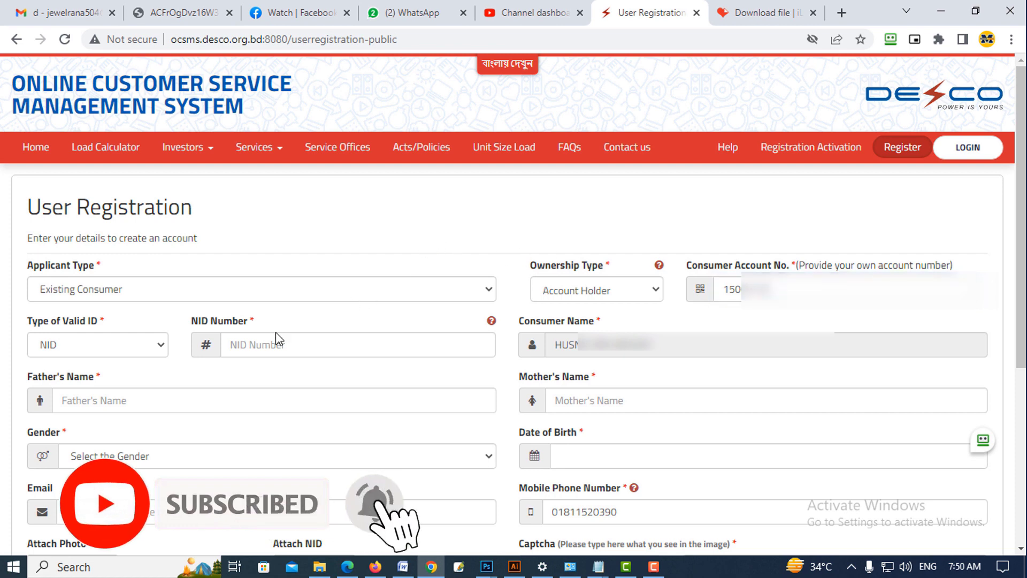
{"action": "left_click", "coordinate": [251, 345]}
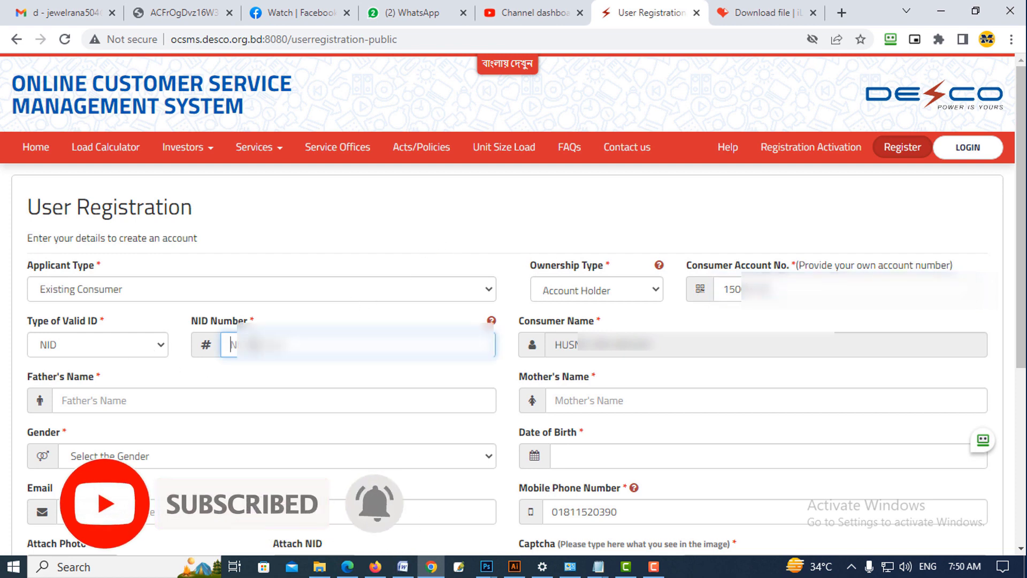
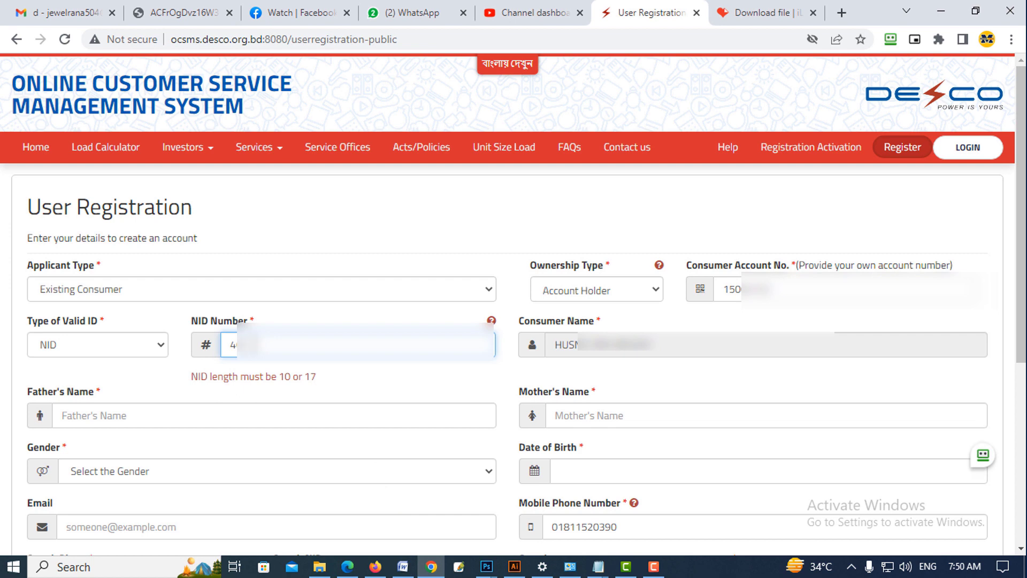
Enter the father's and mother's names and set gender to Female.
{"action": "left_click", "coordinate": [133, 397]}
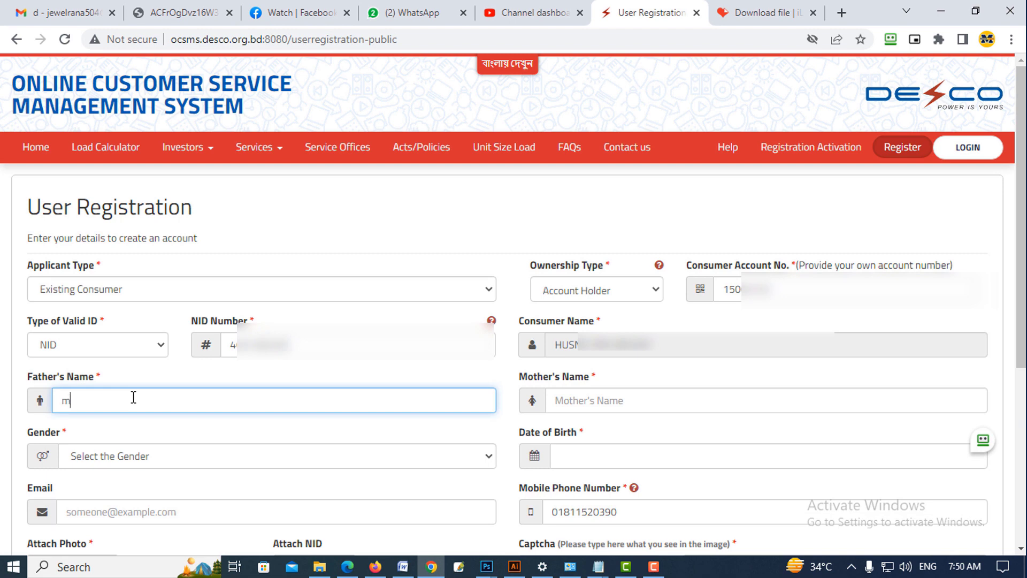
{"action": "key", "text": "Tab"}
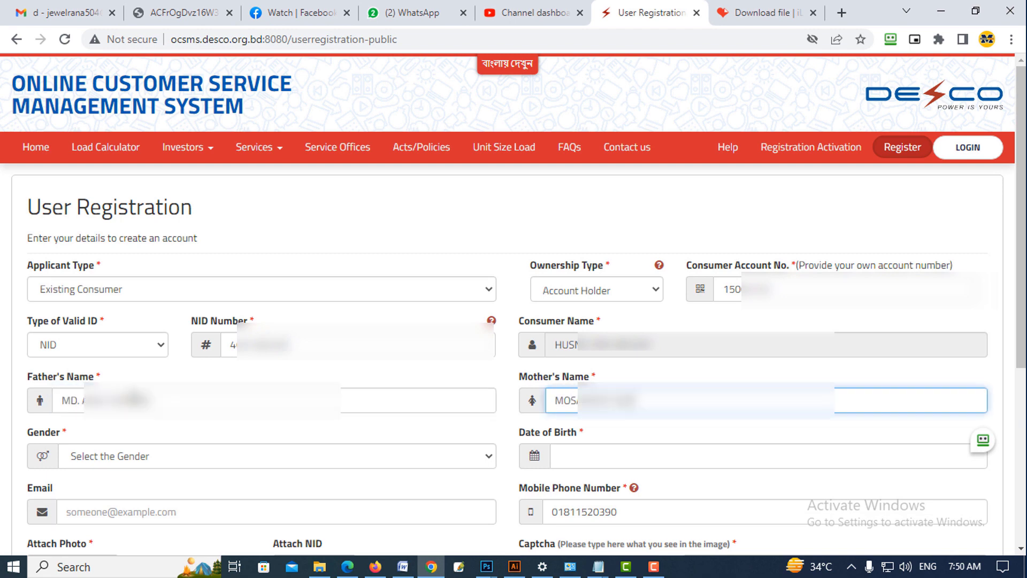
{"action": "left_click", "coordinate": [150, 456]}
{"action": "left_click", "coordinate": [91, 508]}
{"action": "left_click", "coordinate": [626, 456]}
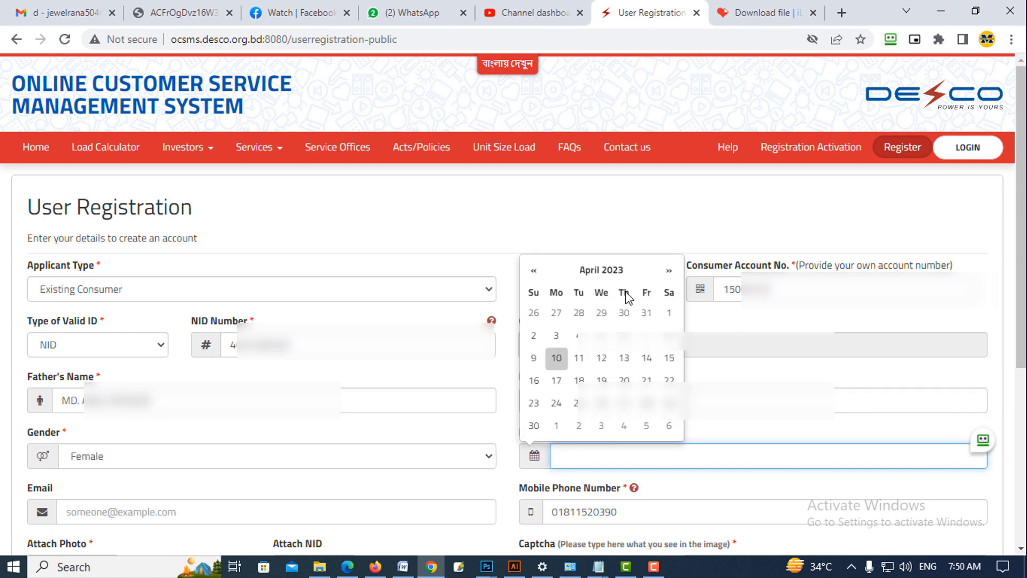
{"action": "left_click", "coordinate": [601, 270]}
{"action": "left_click", "coordinate": [600, 292]}
{"action": "left_click", "coordinate": [537, 293]}
{"action": "left_click", "coordinate": [538, 292]}
{"action": "left_click", "coordinate": [537, 293]}
{"action": "left_click", "coordinate": [537, 293]}
{"action": "left_click", "coordinate": [537, 293]}
{"action": "left_click", "coordinate": [665, 292]}
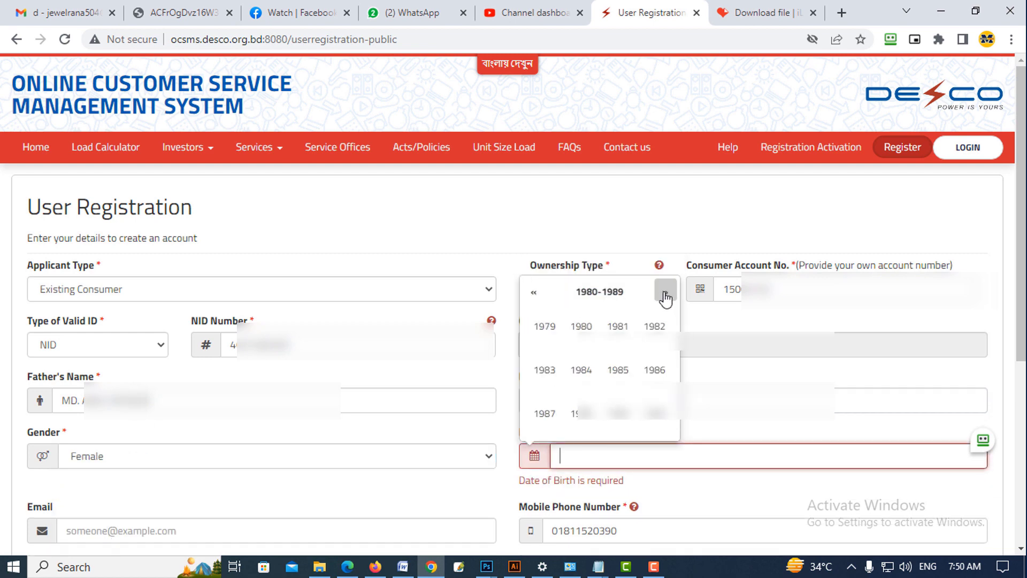
{"action": "left_click", "coordinate": [533, 291]}
{"action": "left_click", "coordinate": [655, 370]}
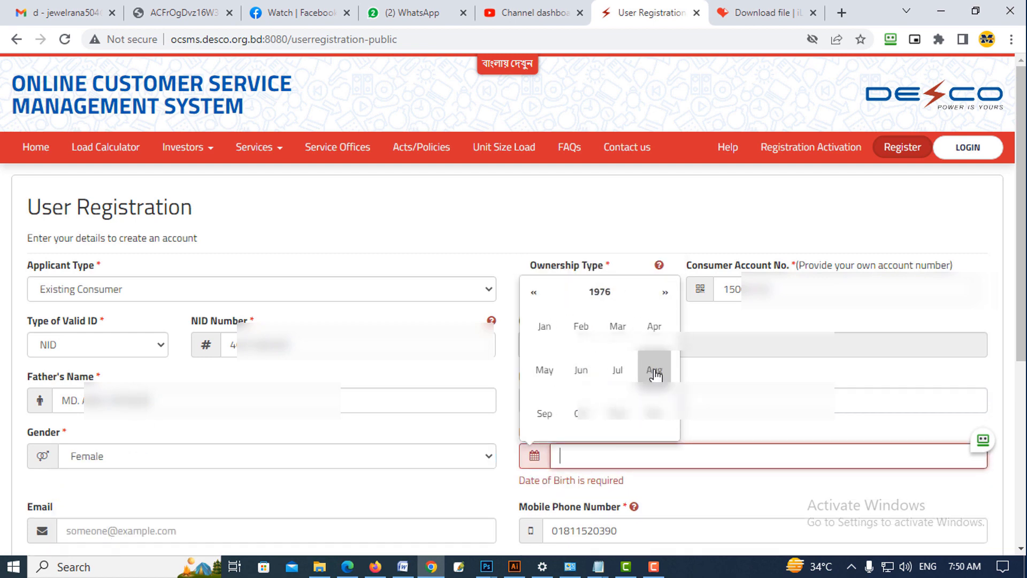
{"action": "left_click", "coordinate": [544, 413]}
{"action": "left_click", "coordinate": [578, 404]}
Replace the mobile phone number with the customer's mobile number.
{"action": "scroll", "coordinate": [578, 404], "scroll_direction": "down", "scroll_amount": 3}
{"action": "triple_click", "coordinate": [556, 361]}
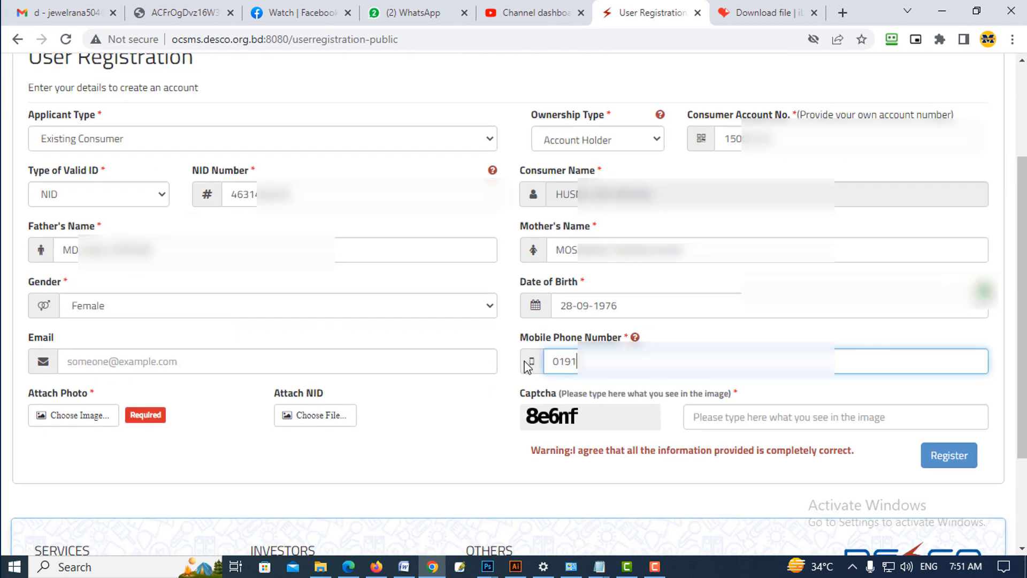
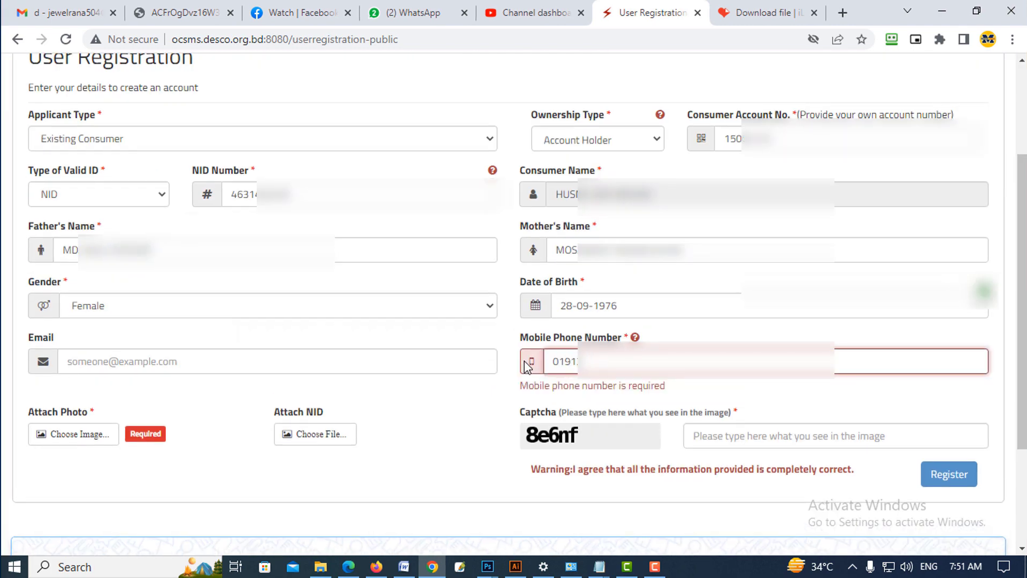
{"action": "scroll", "coordinate": [592, 384], "scroll_direction": "up", "scroll_amount": 3}
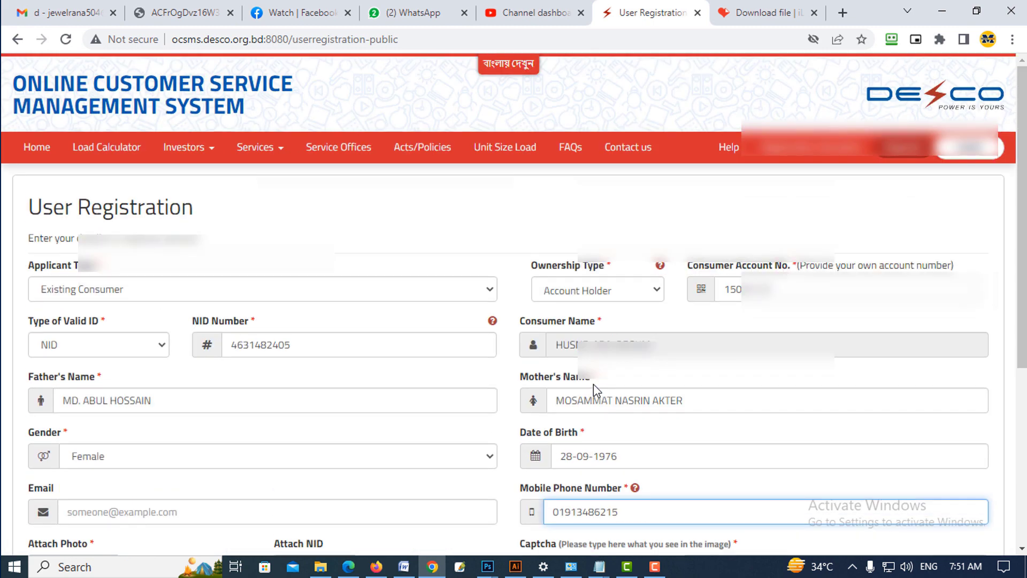
{"action": "scroll", "coordinate": [593, 383], "scroll_direction": "down", "scroll_amount": 3}
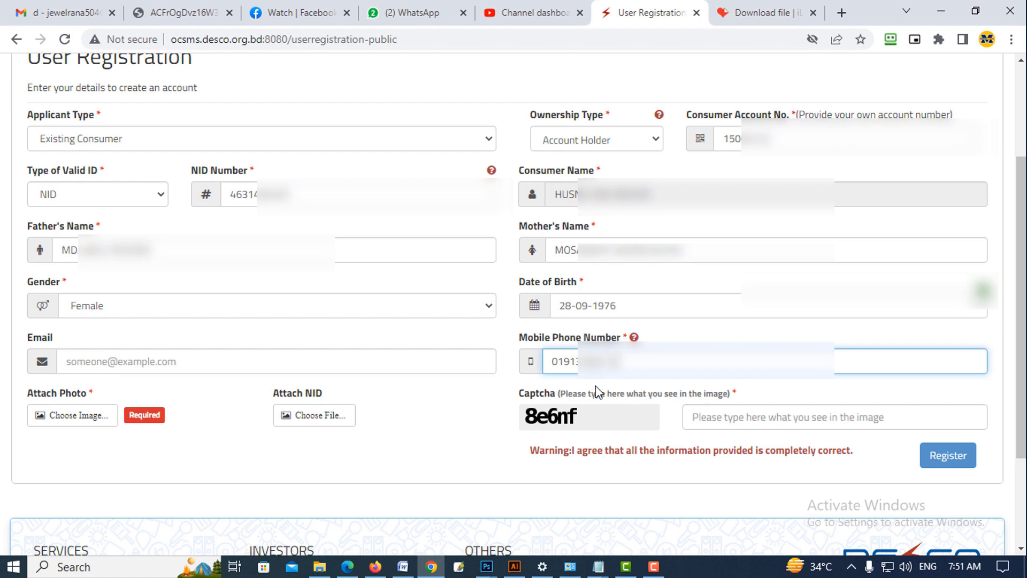
{"action": "scroll", "coordinate": [594, 384], "scroll_direction": "down", "scroll_amount": 1}
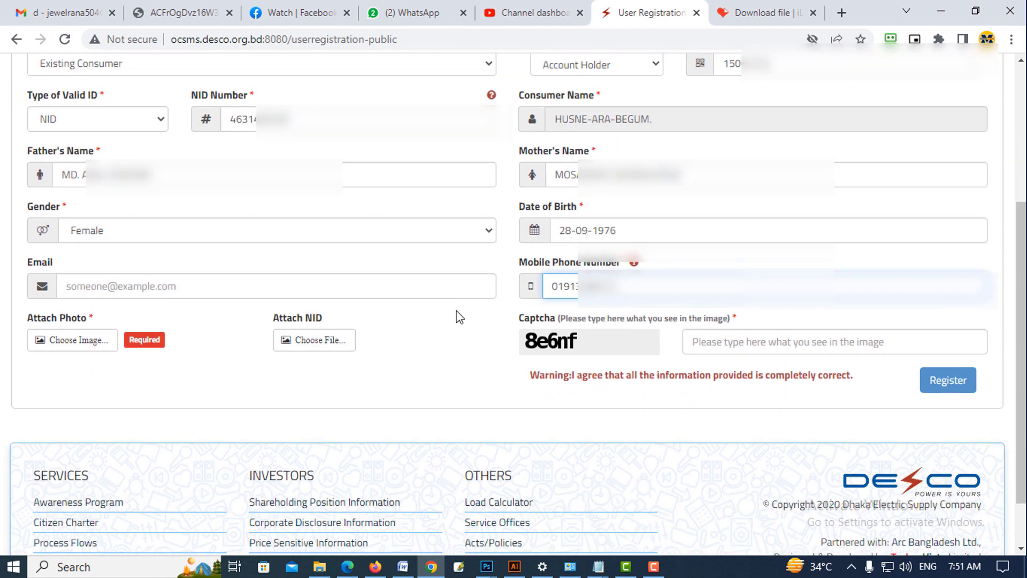
Attach the NID image file under Attach NID.
{"action": "left_click", "coordinate": [729, 345]}
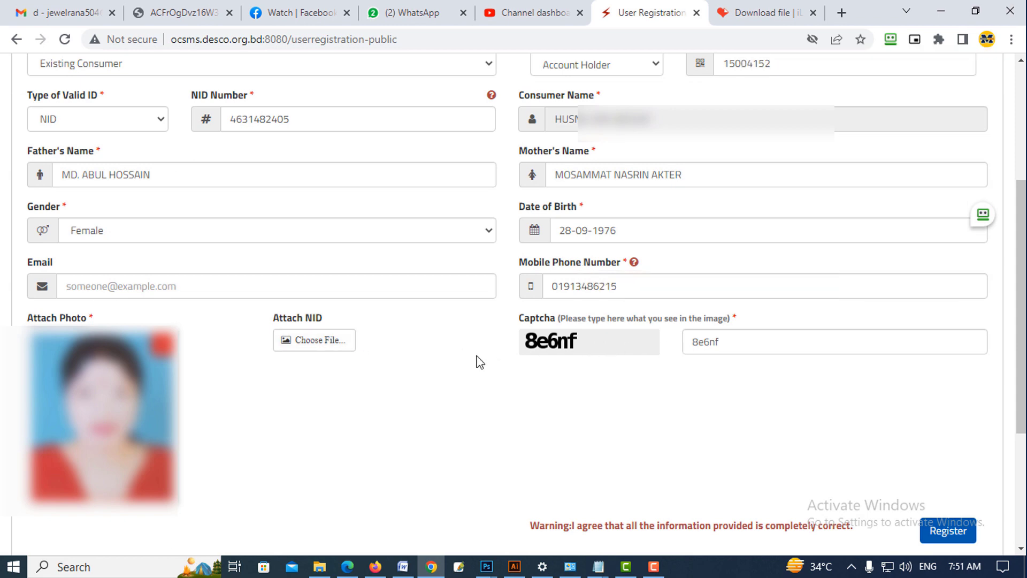
{"action": "scroll", "coordinate": [480, 363], "scroll_direction": "down", "scroll_amount": 3}
{"action": "left_click", "coordinate": [316, 195]}
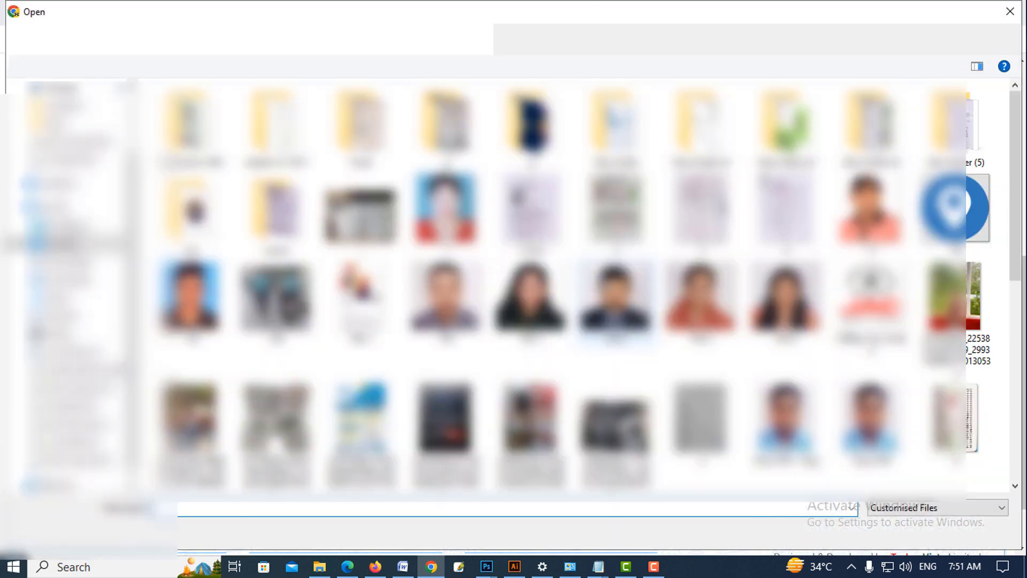
{"action": "double_click", "coordinate": [615, 209]}
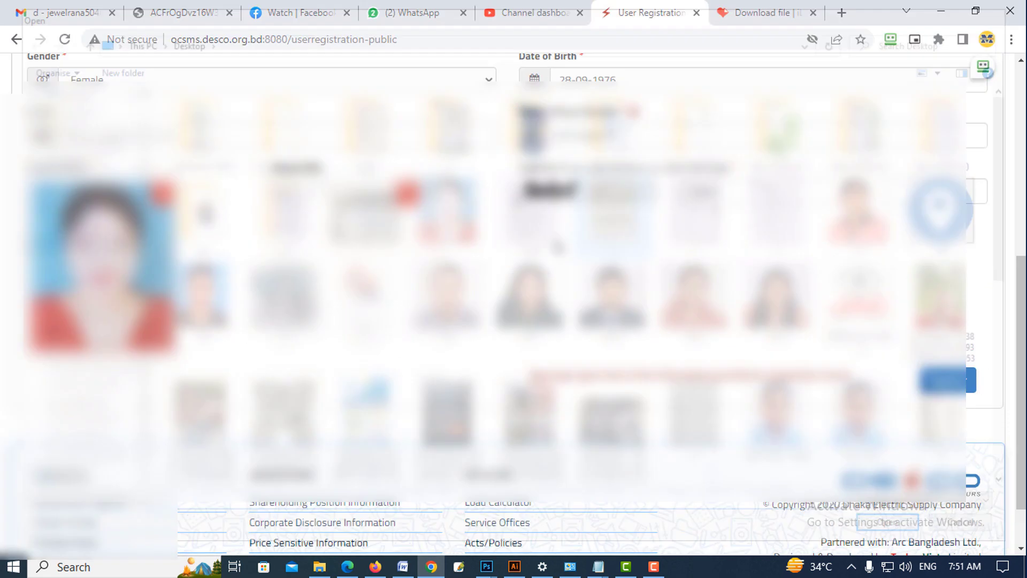
Enter the captcha code and submit the registration form.
{"action": "scroll", "coordinate": [680, 369], "scroll_direction": "up", "scroll_amount": 5}
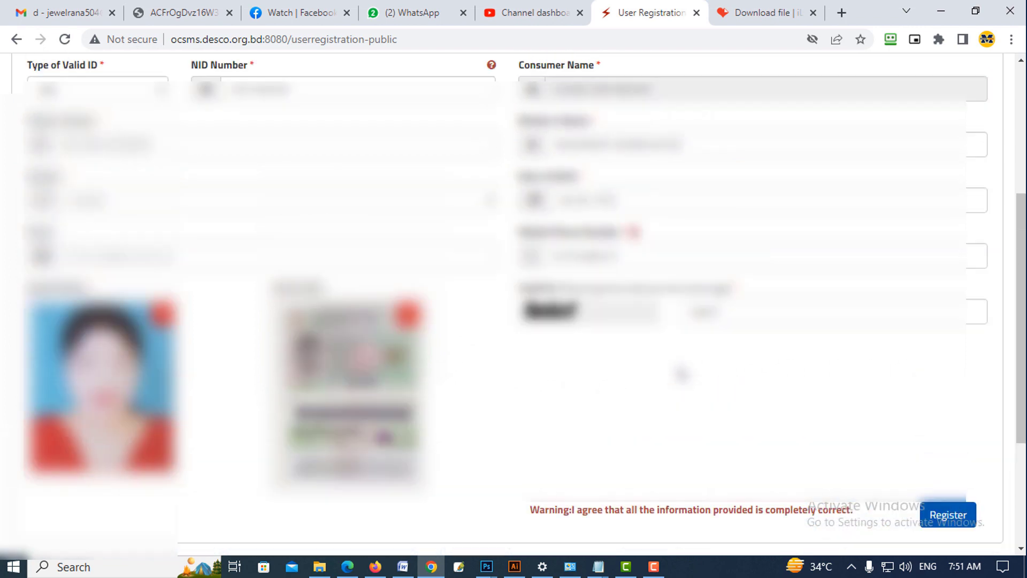
{"action": "scroll", "coordinate": [680, 367], "scroll_direction": "up", "scroll_amount": 2}
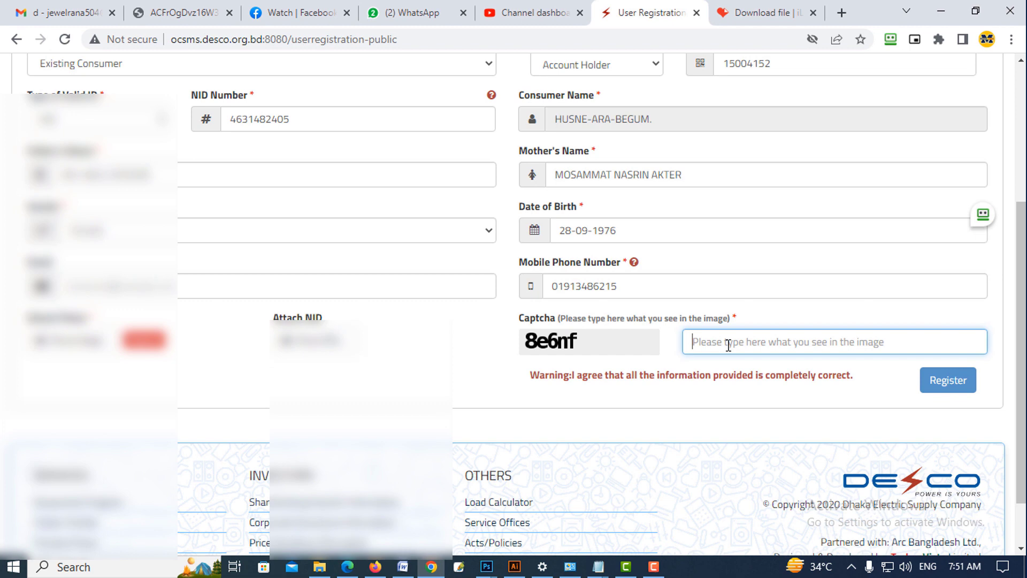
{"action": "type", "text": "8E"}
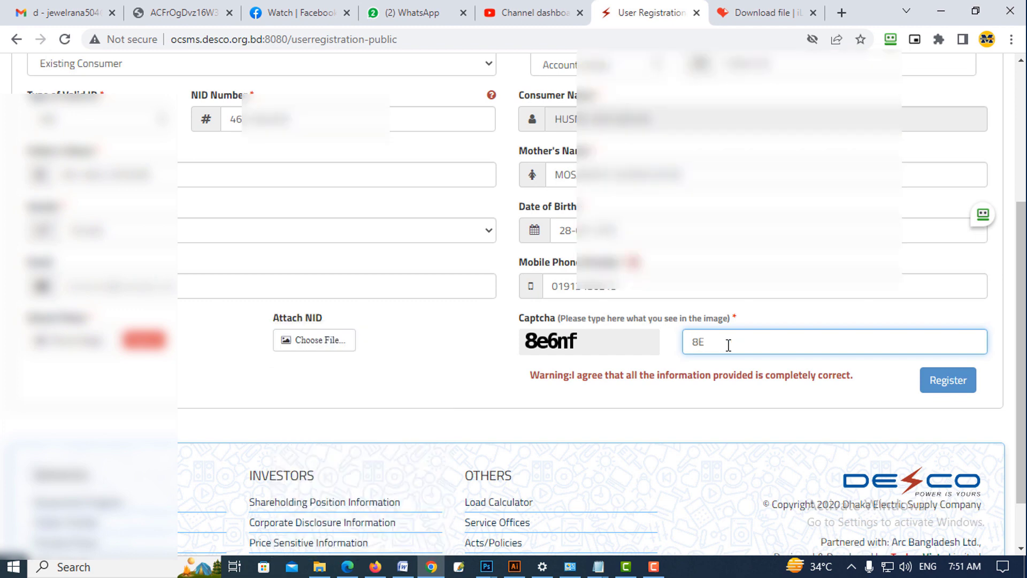
{"action": "key", "text": "BackSpace"}
{"action": "type", "text": "e6nf"}
{"action": "key", "text": "Return"}
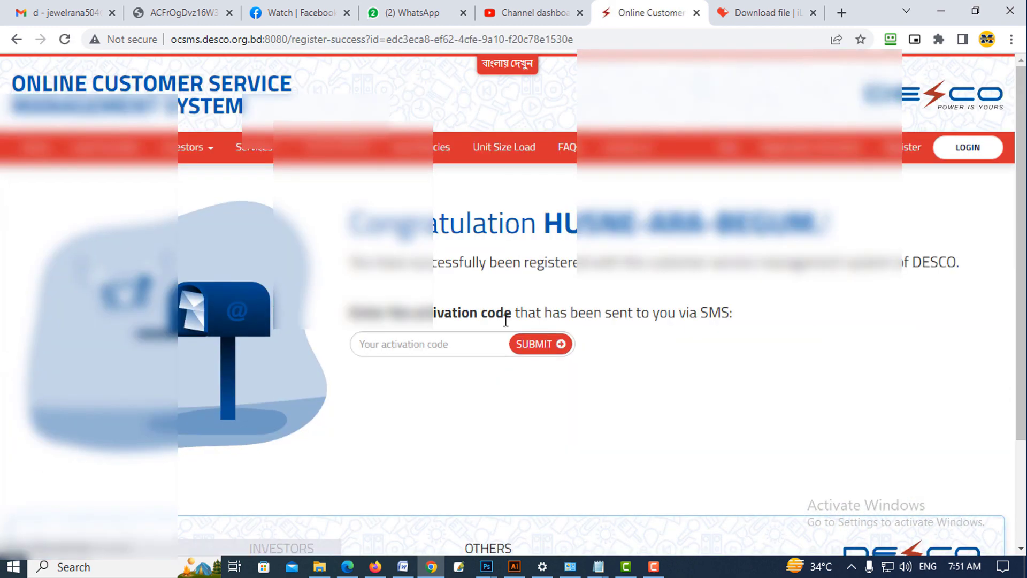
Enter the SMS activation code and submit it to activate the account.
{"action": "left_click", "coordinate": [436, 342]}
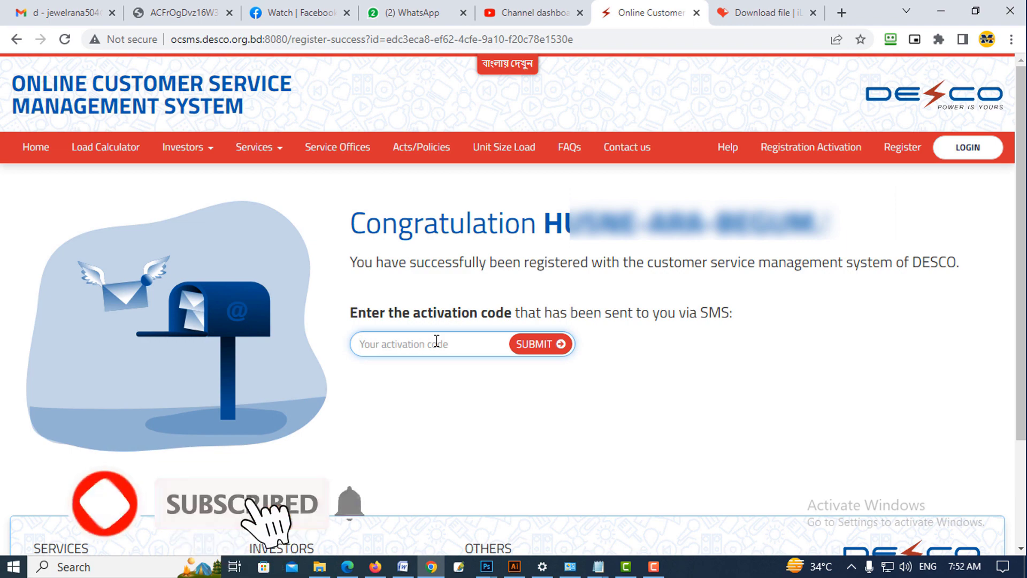
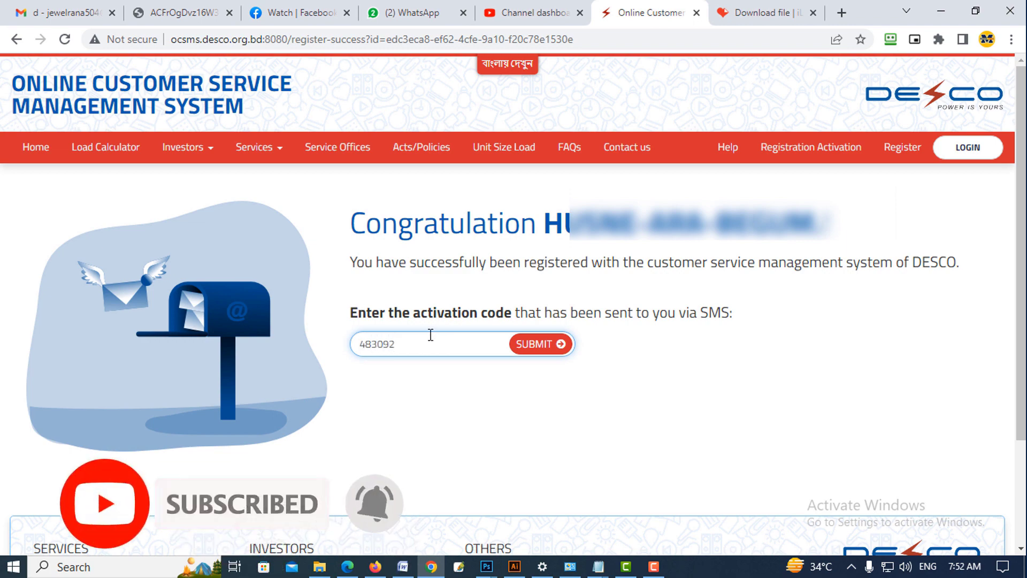
{"action": "left_click", "coordinate": [535, 345]}
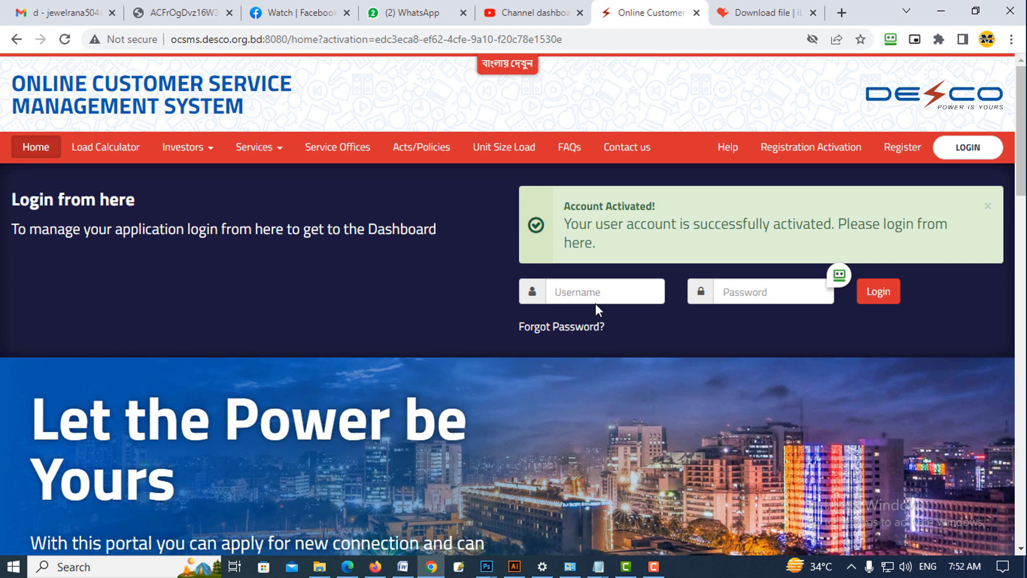
Fill in the login username and the account password.
{"action": "left_click", "coordinate": [578, 289]}
{"action": "type", "text": "0"}
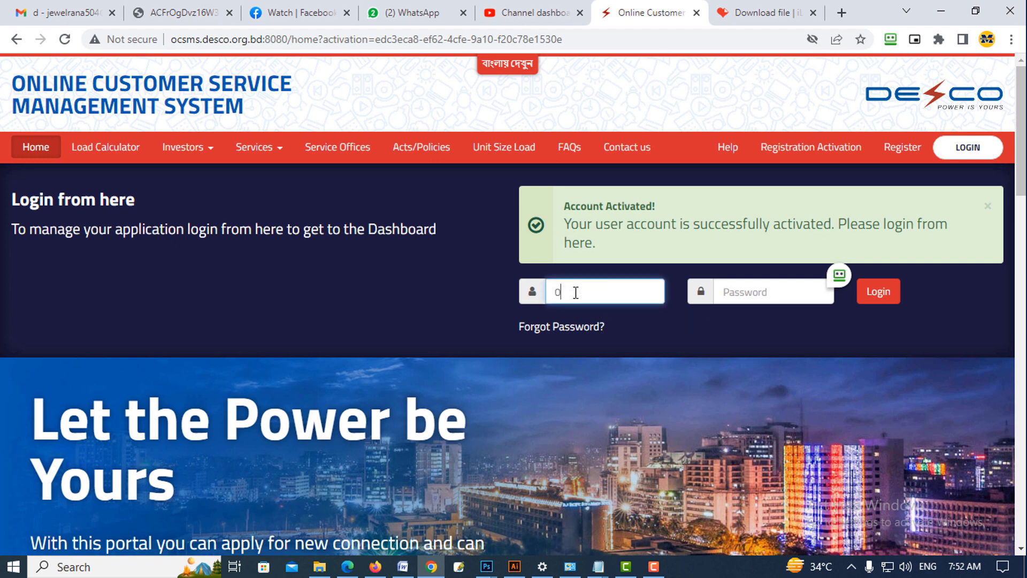
{"action": "type", "text": "193345"}
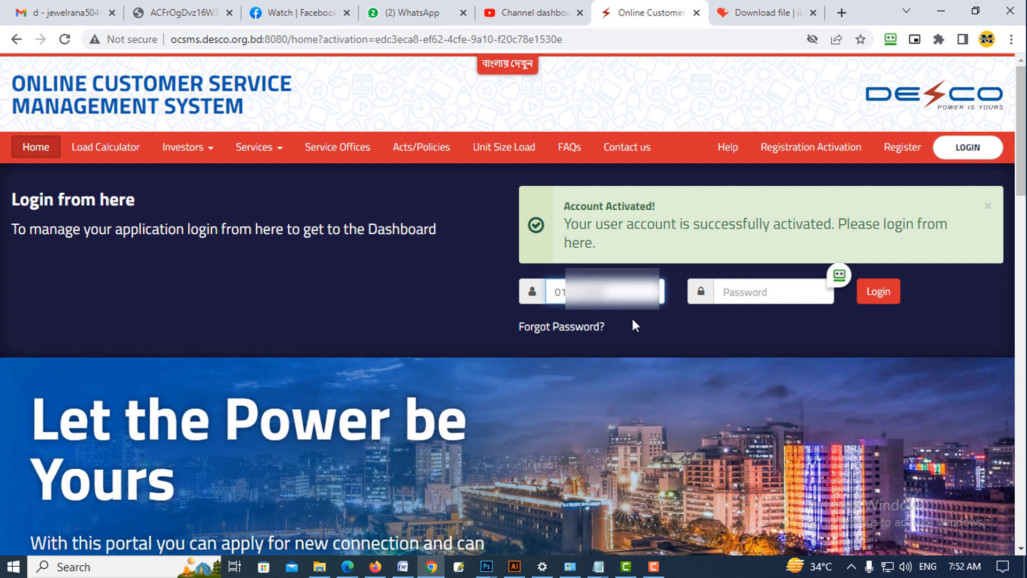
{"action": "left_click", "coordinate": [731, 304]}
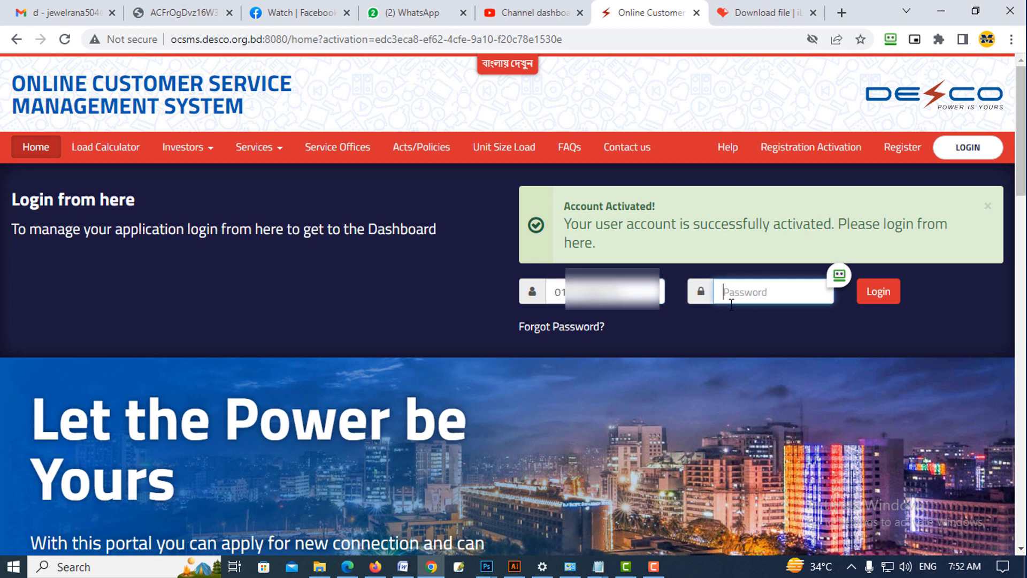
{"action": "type", "text": "••••••"}
Log in, start a New Request from the Dashboard, and browse the Service Name options.
{"action": "left_click", "coordinate": [879, 300]}
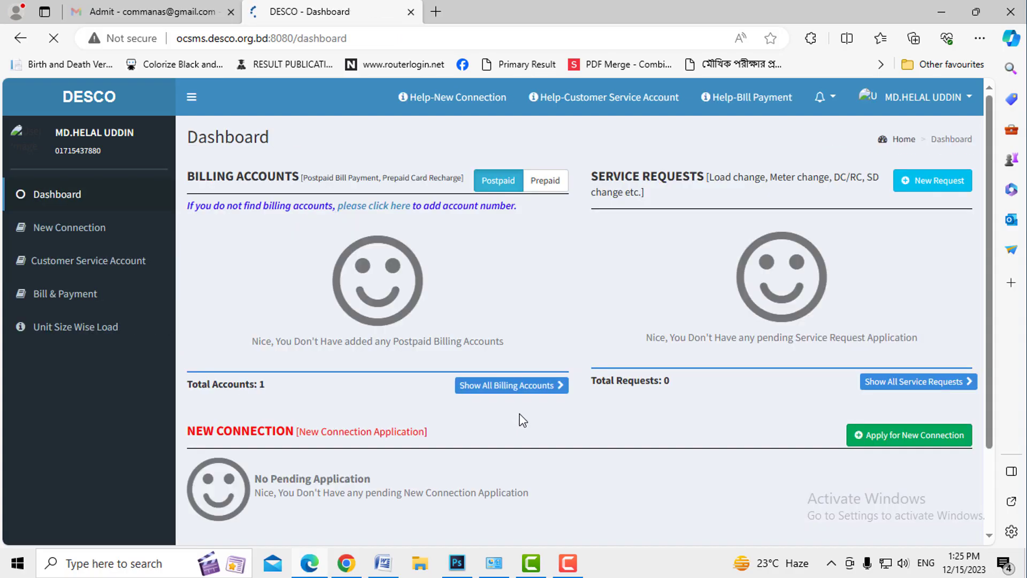
{"action": "scroll", "coordinate": [519, 417], "scroll_direction": "down", "scroll_amount": 3}
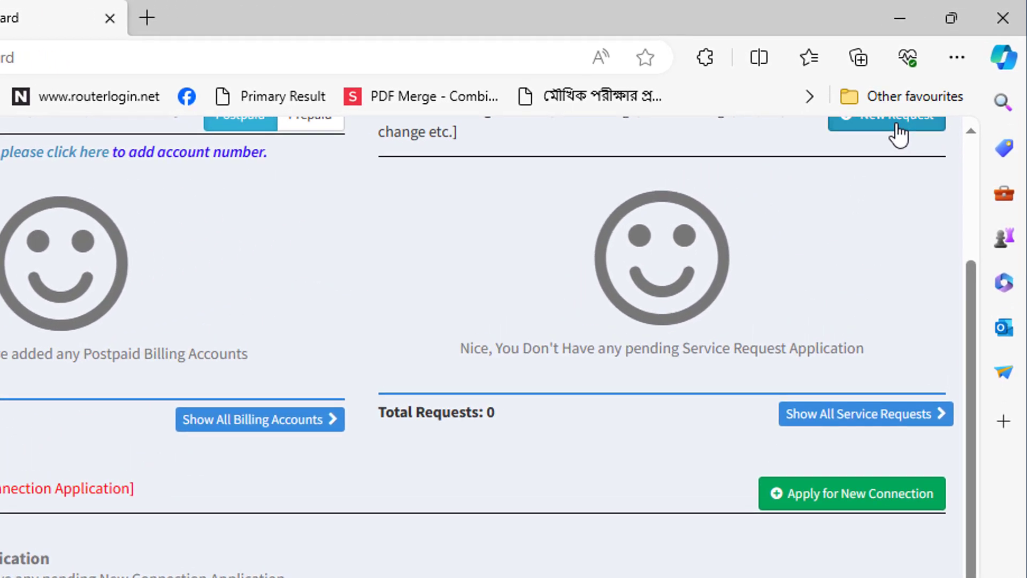
{"action": "left_click", "coordinate": [898, 126]}
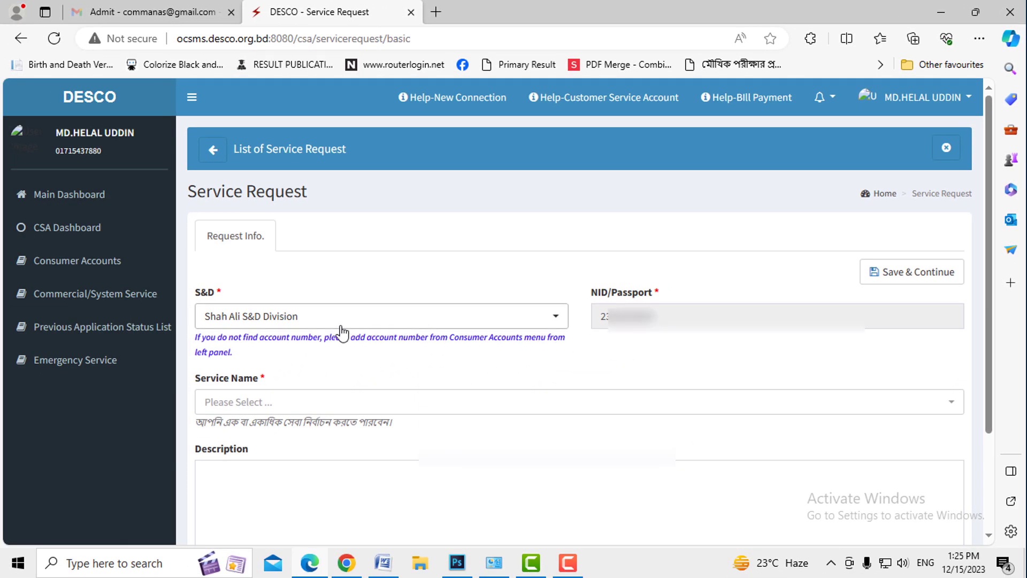
{"action": "left_click", "coordinate": [285, 413]}
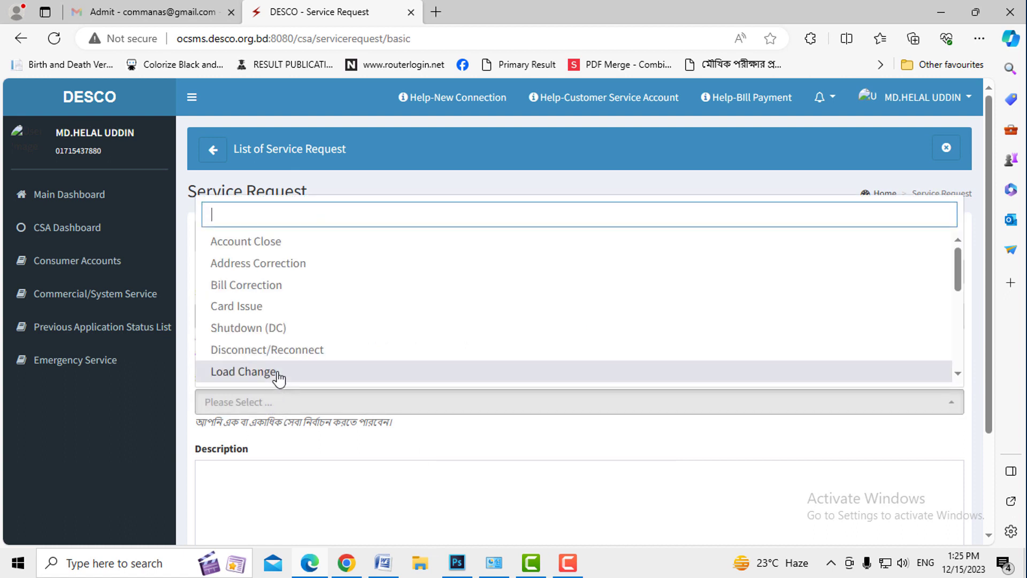
{"action": "scroll", "coordinate": [293, 343], "scroll_direction": "down", "scroll_amount": 3}
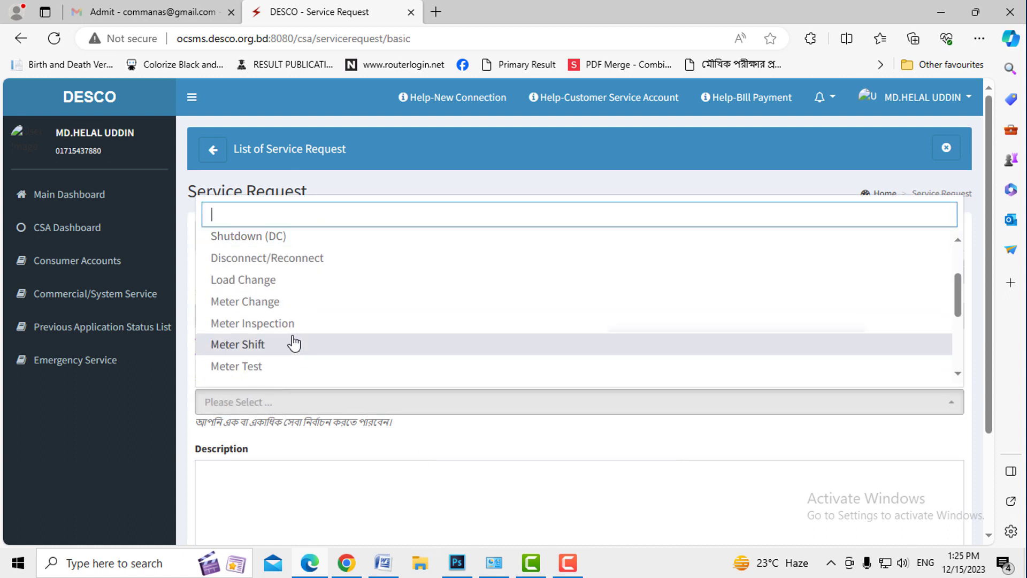
{"action": "scroll", "coordinate": [288, 339], "scroll_direction": "down", "scroll_amount": 3}
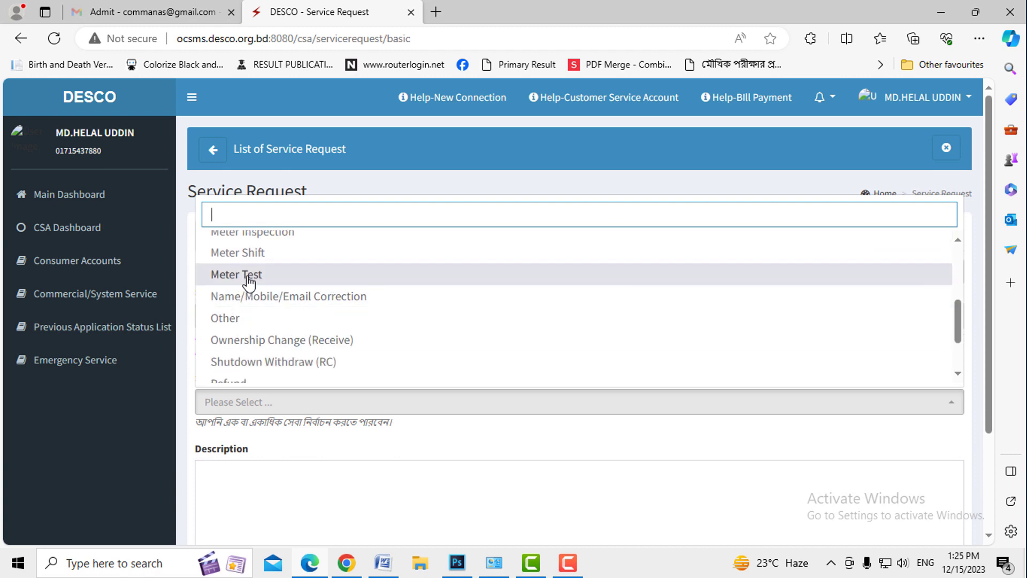
Choose Meter Shift as the service and select the customer's meter account.
{"action": "left_click", "coordinate": [258, 256]}
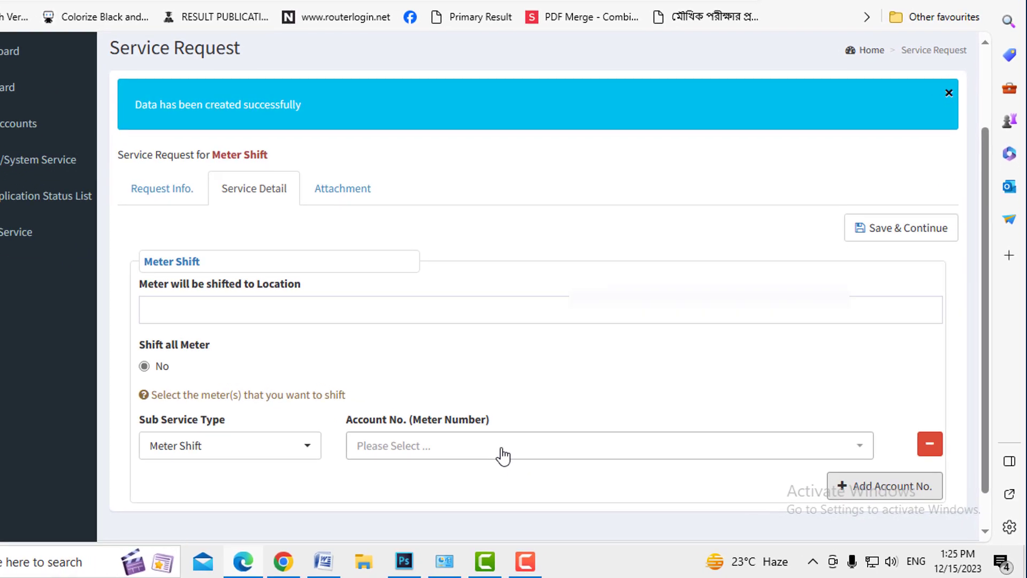
{"action": "left_click", "coordinate": [521, 463]}
{"action": "left_click", "coordinate": [327, 504]}
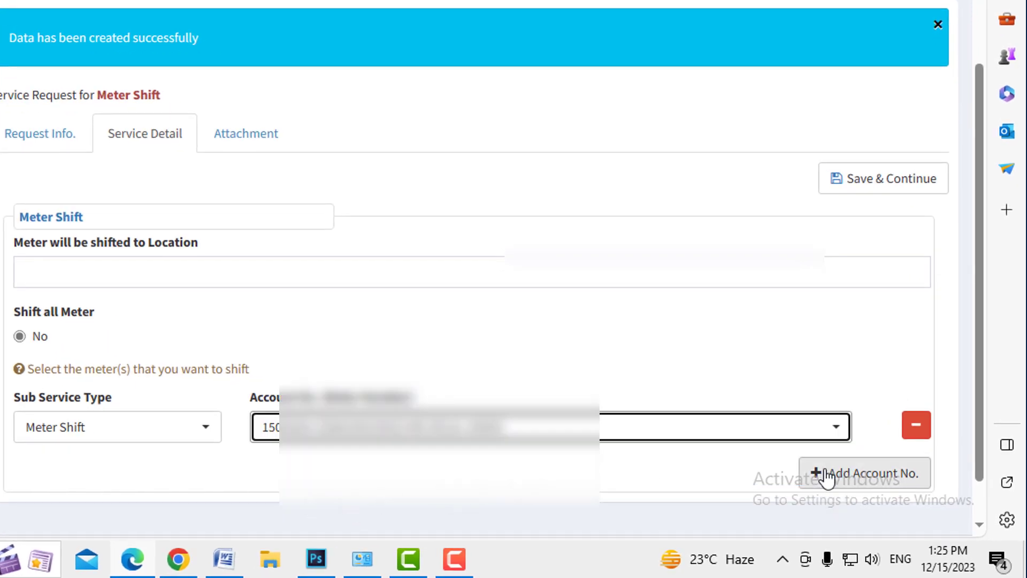
{"action": "scroll", "coordinate": [530, 290], "scroll_direction": "down", "scroll_amount": 1}
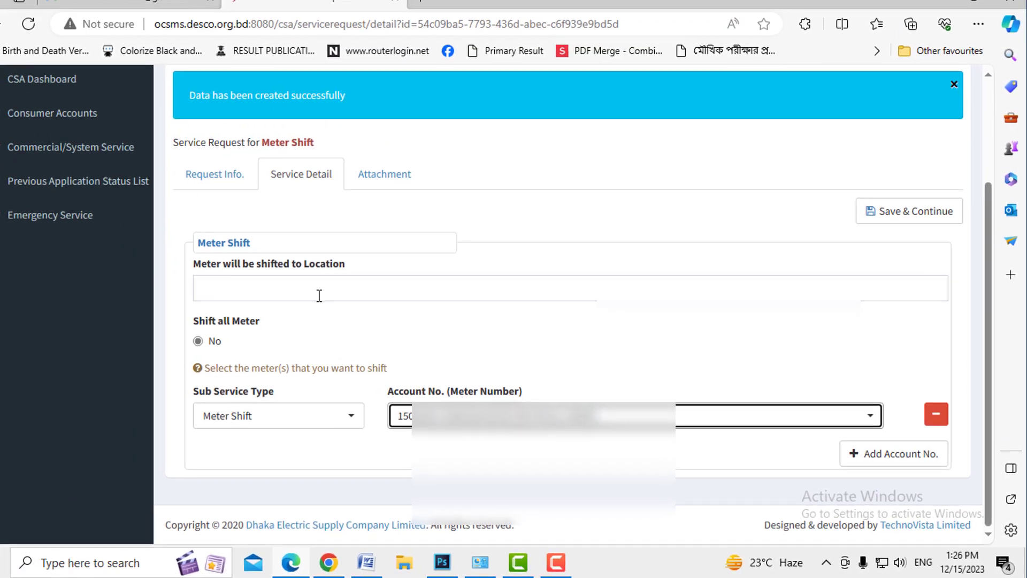
Write a Bengali note saying house demolition requires moving the meter to a supervisor-approved spot.
{"action": "left_click", "coordinate": [243, 292]}
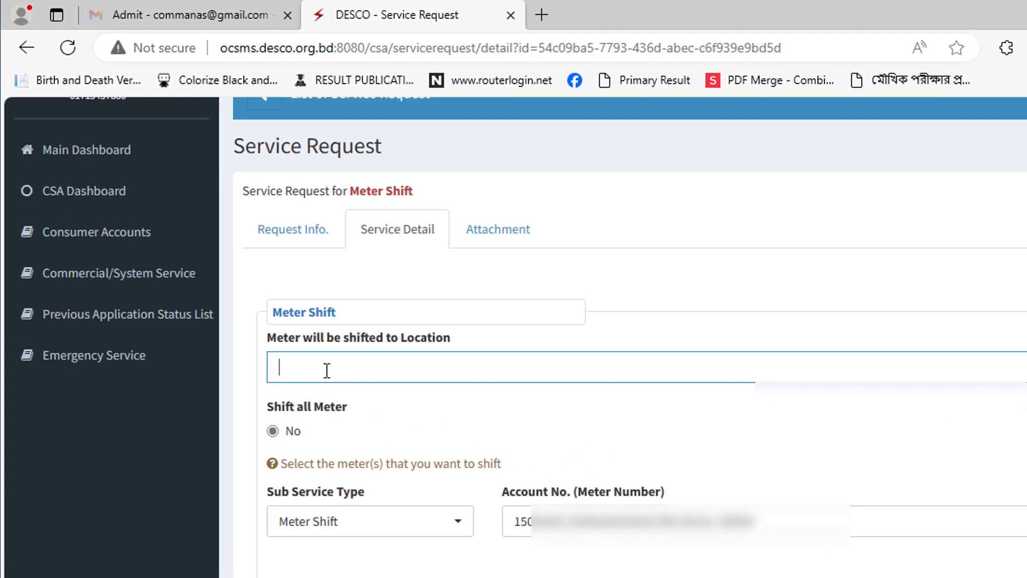
{"action": "type", "text": "বাড়ী ভাঙ্গার কার"}
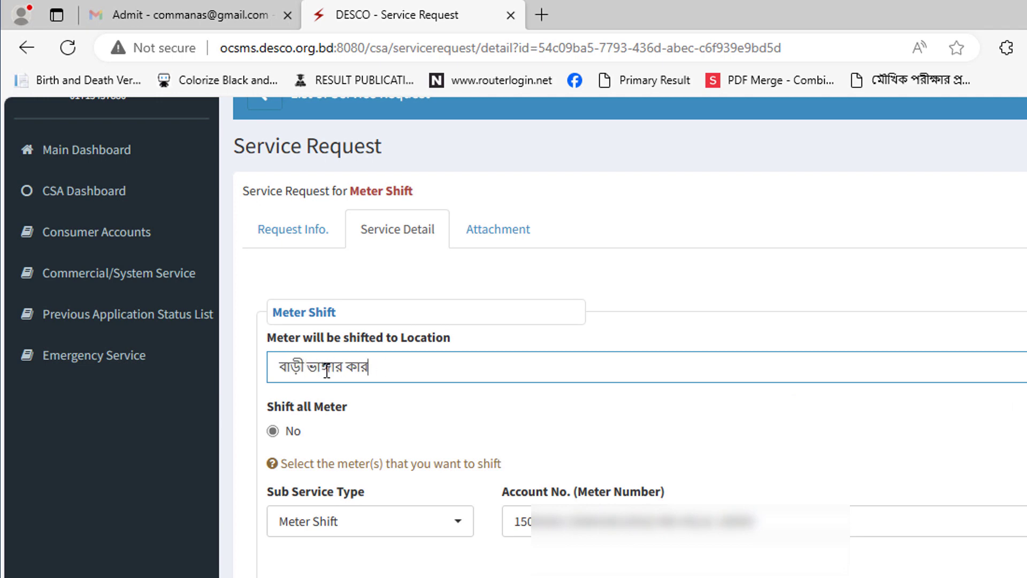
{"action": "type", "text": "নে মিটারটি অ"}
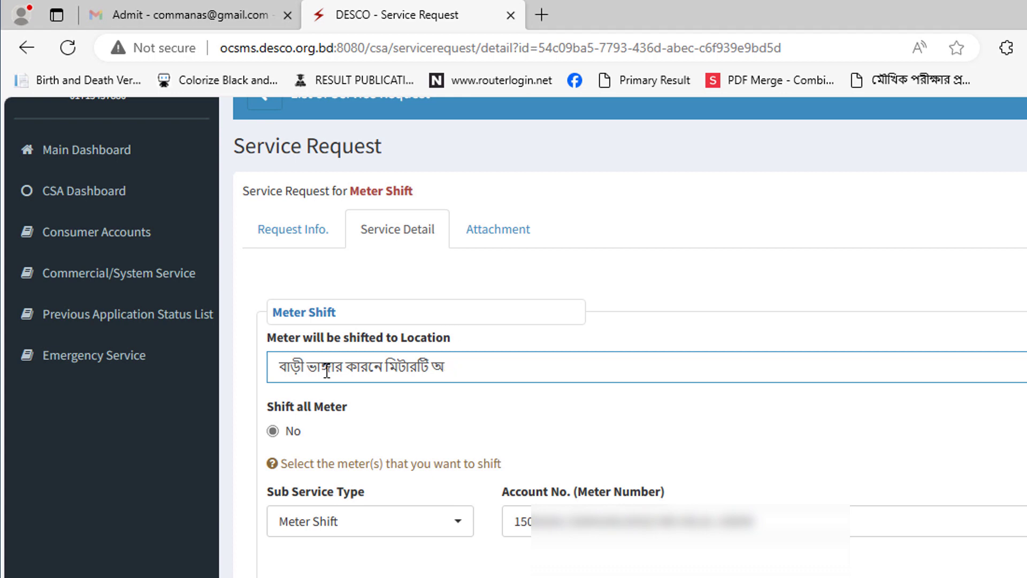
{"action": "type", "text": "ন্যত্র সরানো প্রয়োজ"}
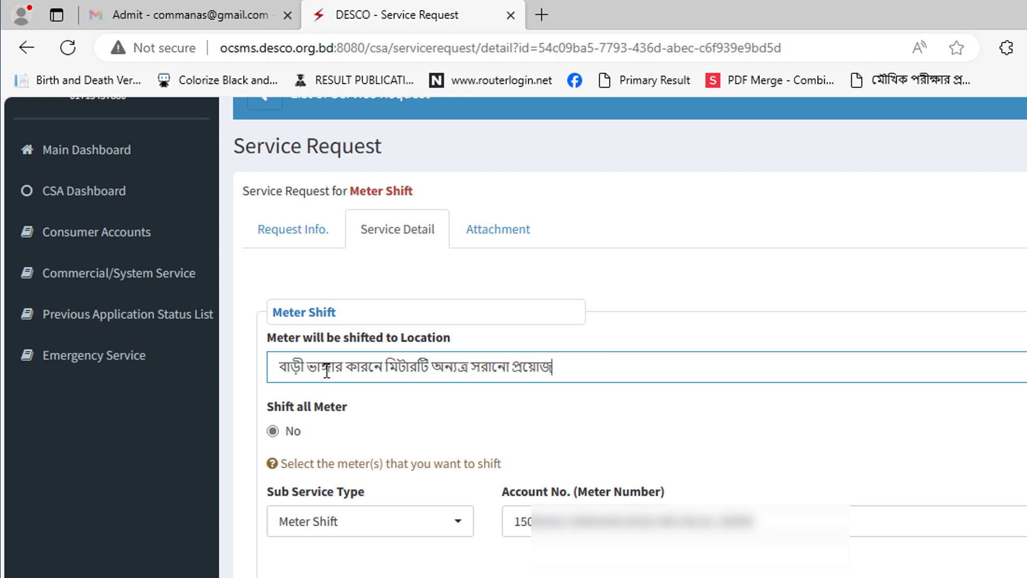
{"action": "type", "text": "ন। সুপারভাইজেরর"}
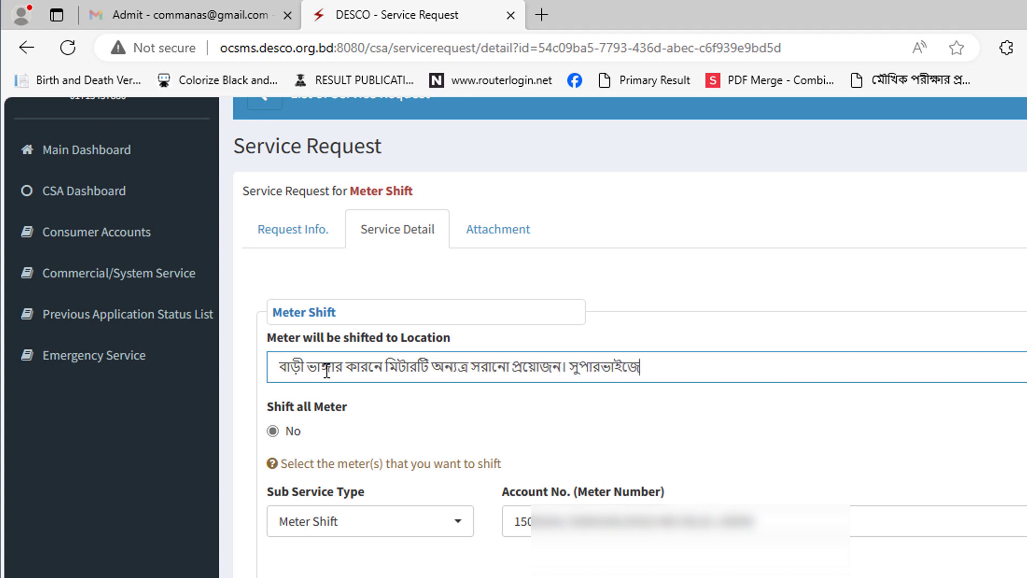
{"action": "key", "text": "BackSpace"}
{"action": "key", "text": "BackSpace"}
{"action": "key", "text": "BackSpace"}
{"action": "type", "text": "ারের সুবিধামতো"}
{"action": "key", "text": "BackSpace"}
{"action": "key", "text": "BackSpace"}
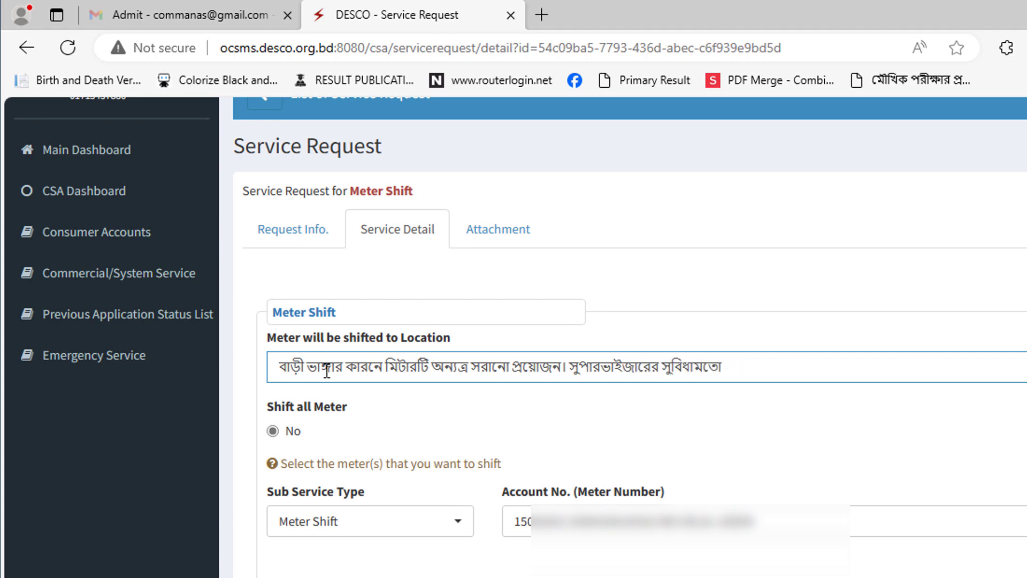
{"action": "type", "text": "মিটারটি স্থানান্তর"}
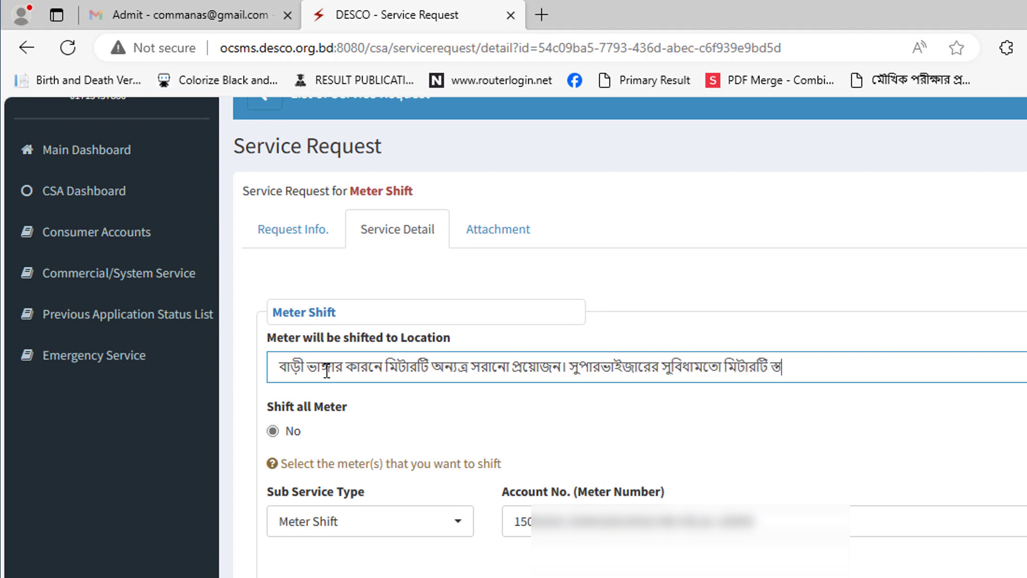
{"action": "type", "text": " করলে হবে। আমা"}
{"action": "key", "text": "BackSpace"}
{"action": "key", "text": "BackSpace"}
{"action": "key", "text": "BackSpace"}
{"action": "key", "text": "BackSpace"}
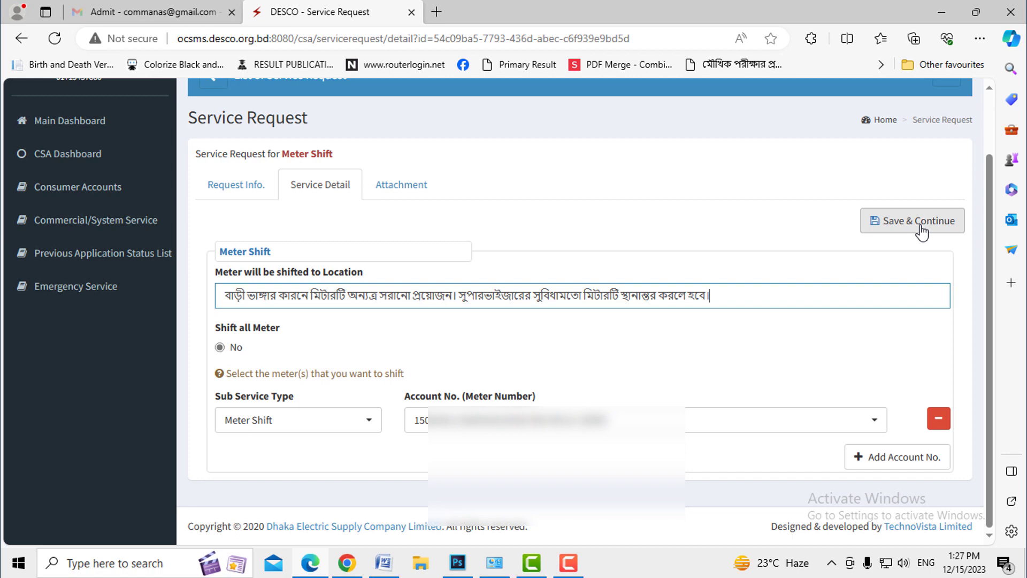
Save the Meter Shift details and upload the bill image as the Bill/Card Copy.
{"action": "left_click", "coordinate": [920, 228]}
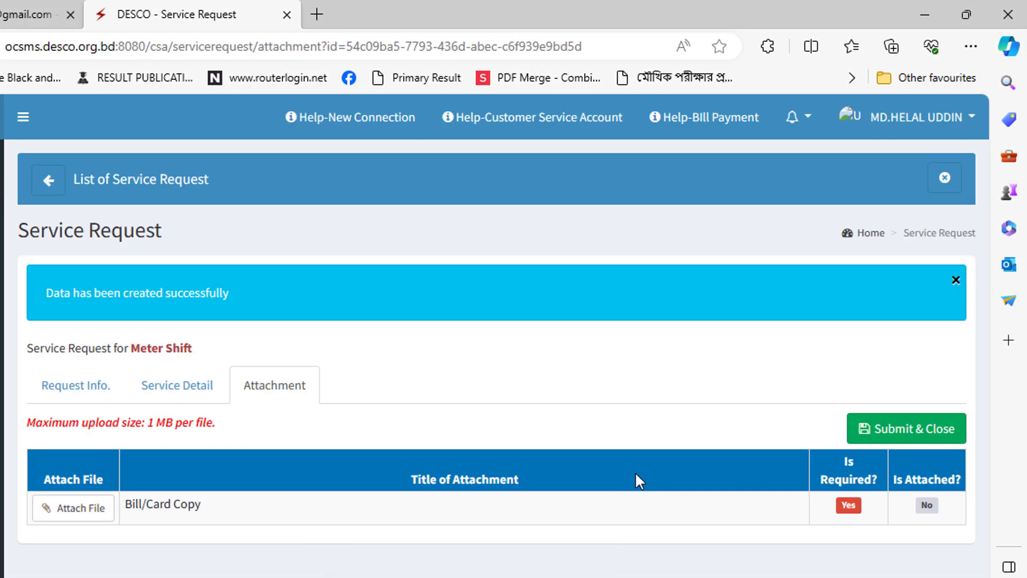
{"action": "left_click", "coordinate": [76, 515]}
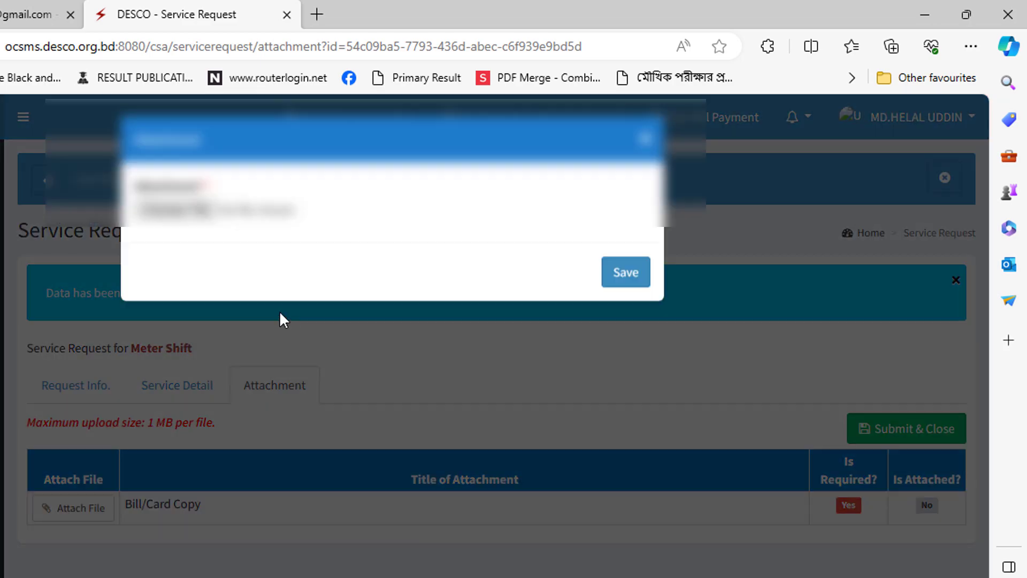
{"action": "left_click", "coordinate": [177, 221]}
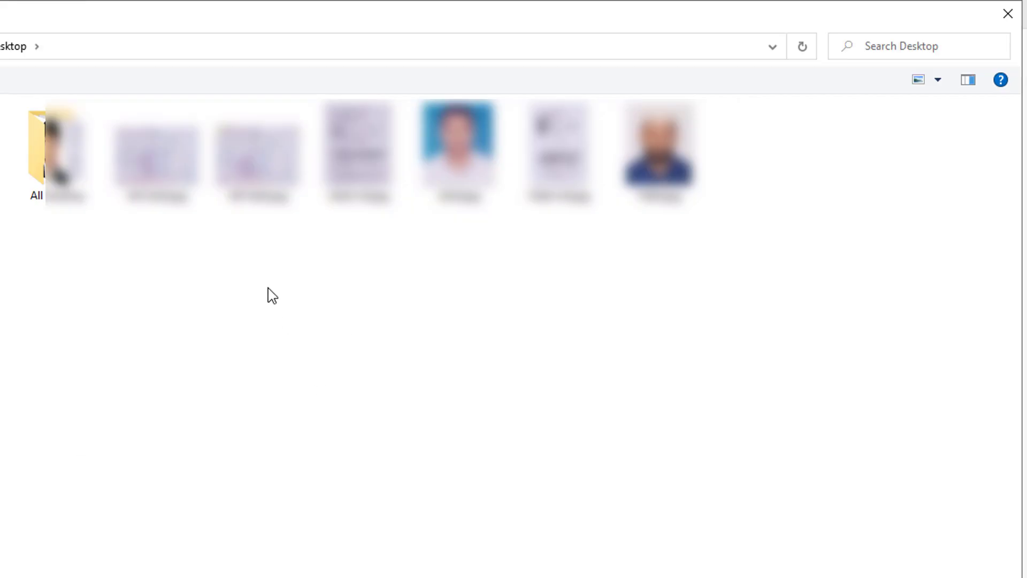
{"action": "double_click", "coordinate": [252, 198]}
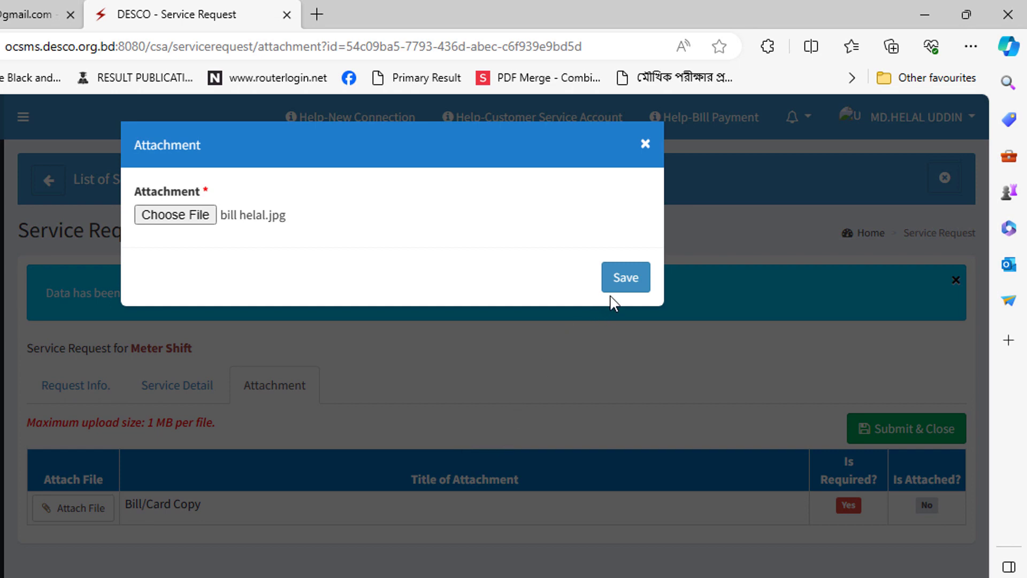
{"action": "left_click", "coordinate": [624, 285]}
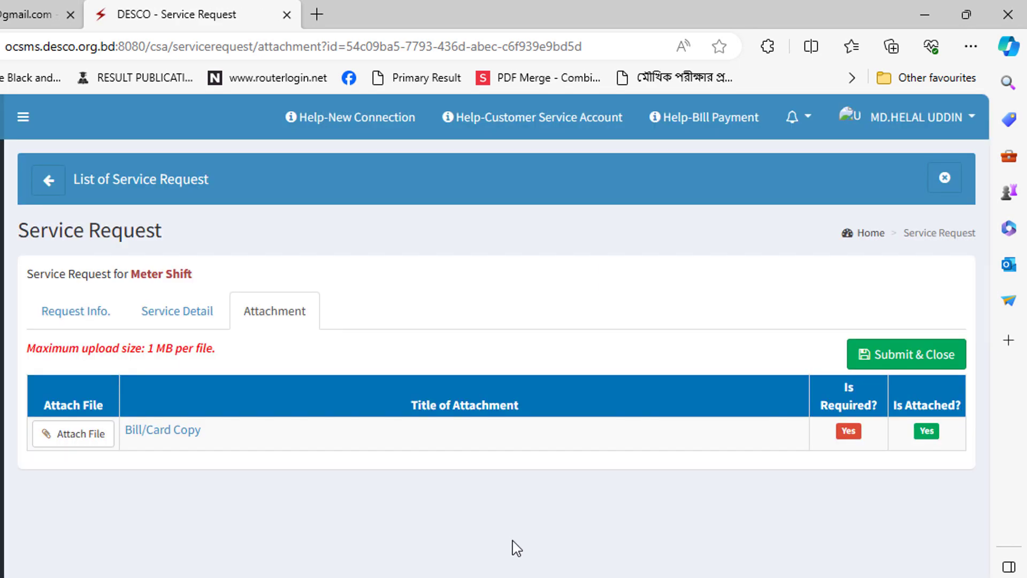
Submit and confirm the Meter Shift request, then preview the summary page for printing.
{"action": "left_click", "coordinate": [921, 356]}
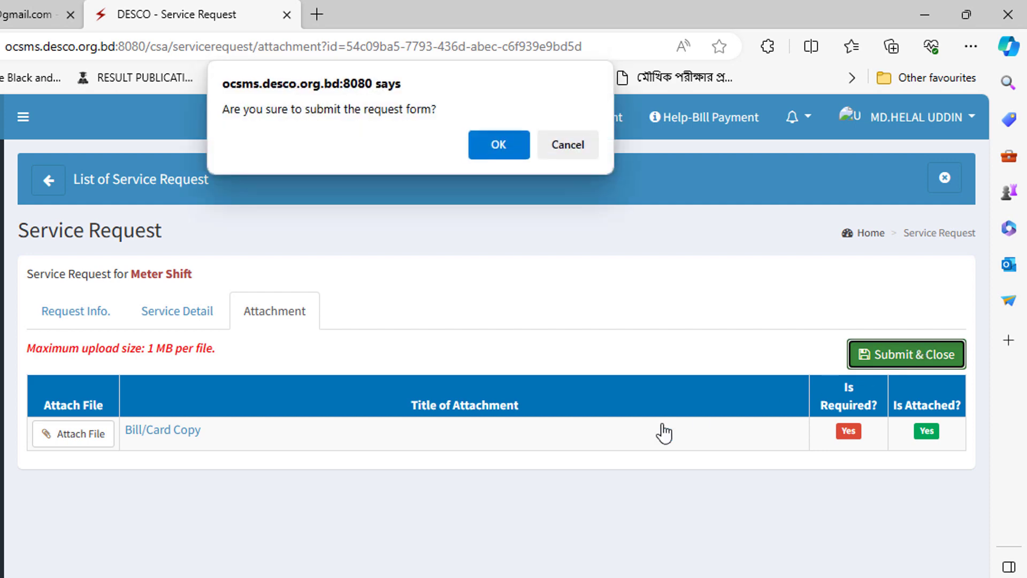
{"action": "left_click", "coordinate": [506, 147]}
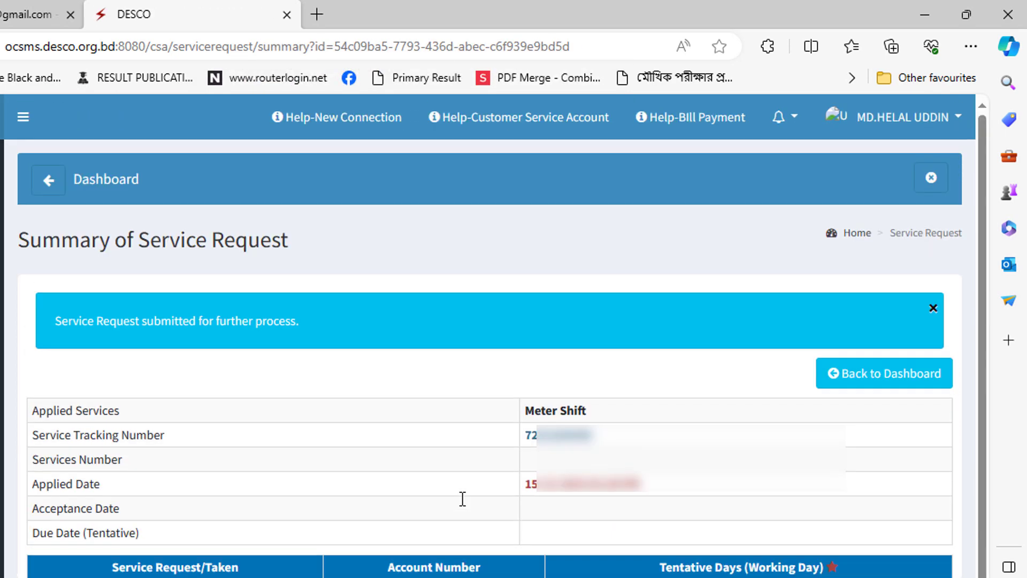
{"action": "key", "text": "ctrl+p"}
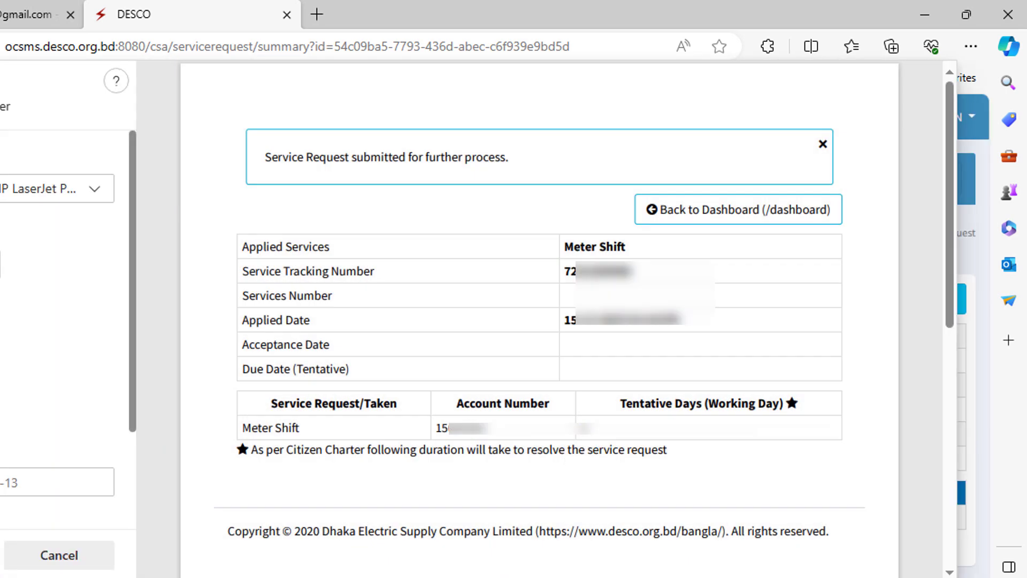
{"action": "key", "text": "Escape"}
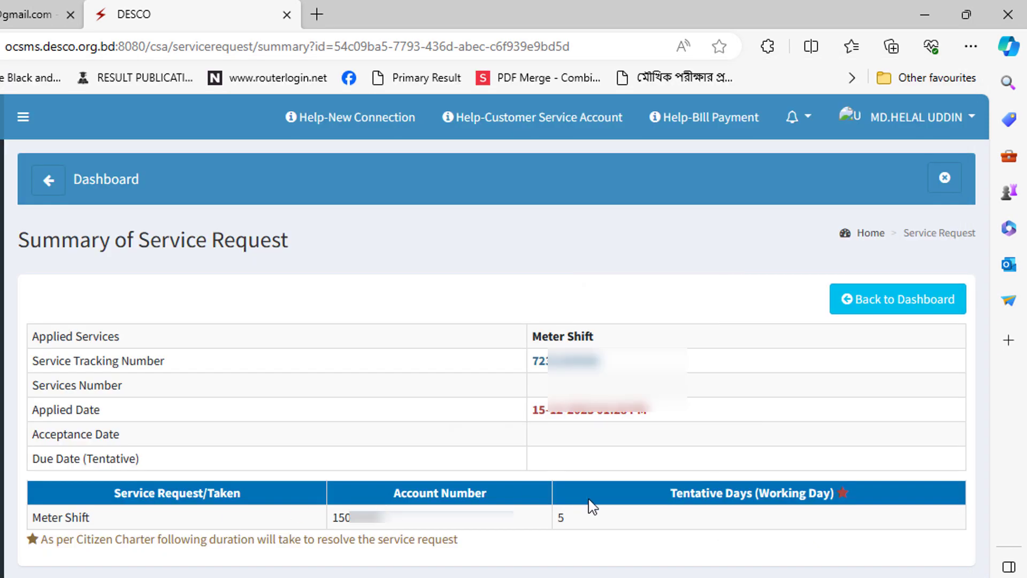